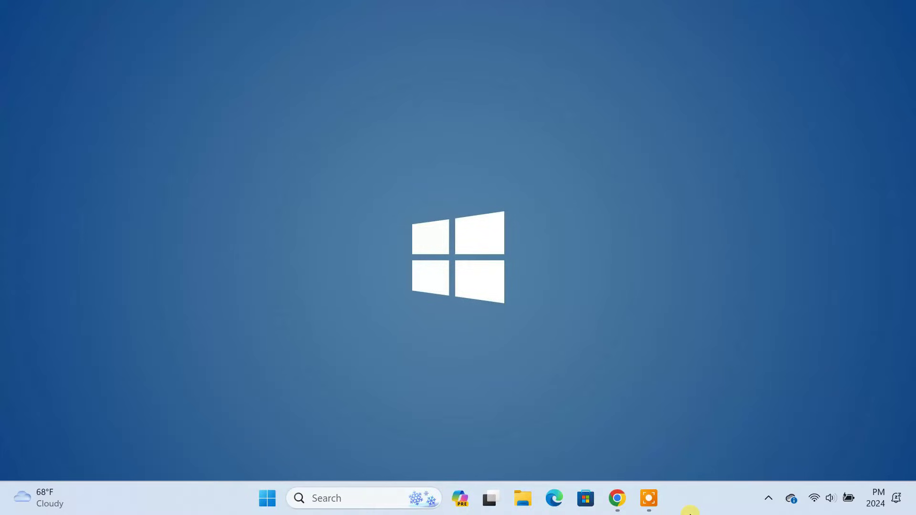
Expand the Quick Settings Wi-Fi list to confirm TP-Link_1084 is connected and secured.
left_click(821, 497)
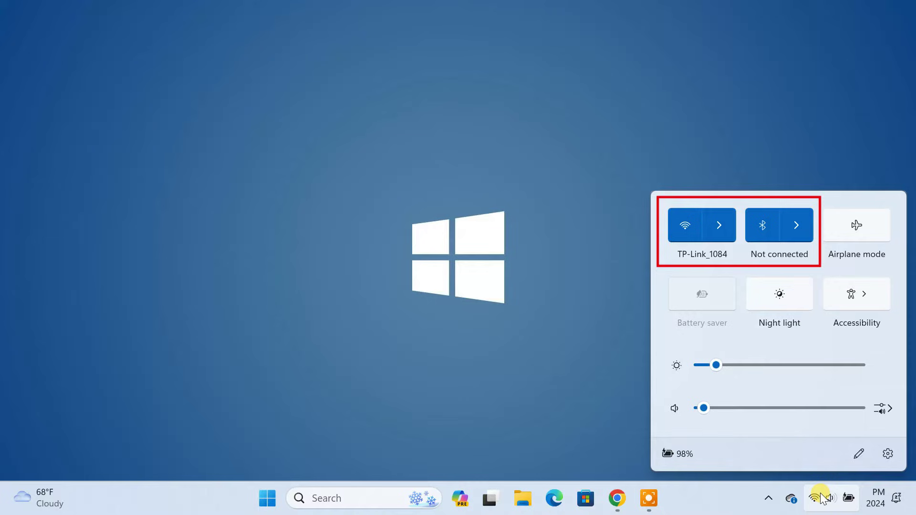
left_click(724, 238)
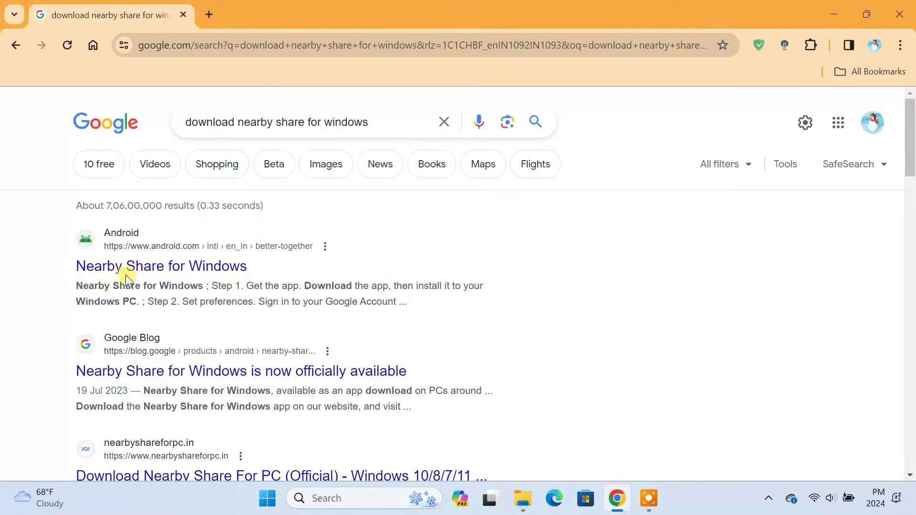
Download the Nearby Share installer from android.com's Get started page, then close Chrome.
left_click(163, 266)
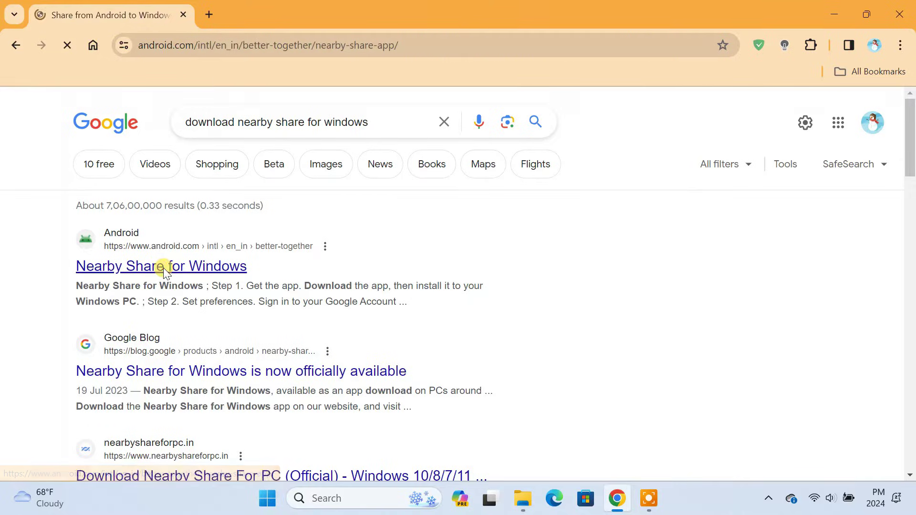
scroll(163, 268, "down", 5)
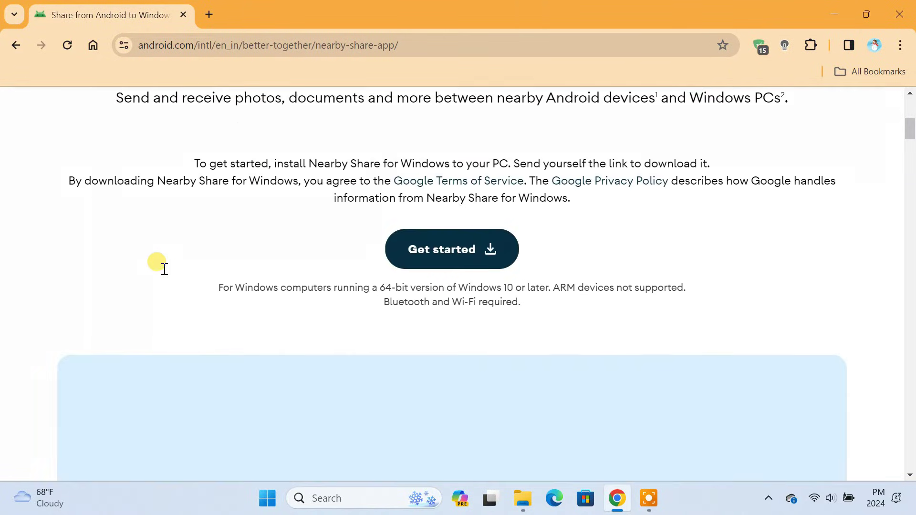
left_click(436, 253)
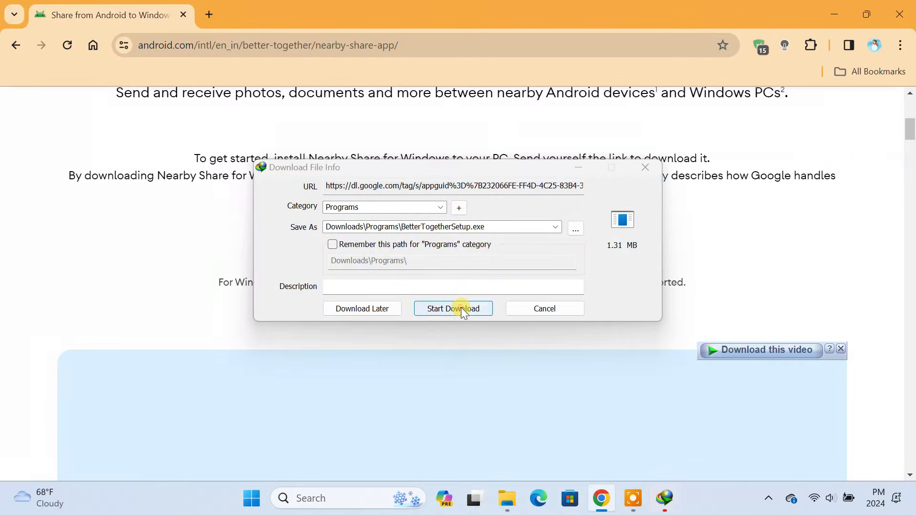
left_click(458, 308)
left_click(605, 167)
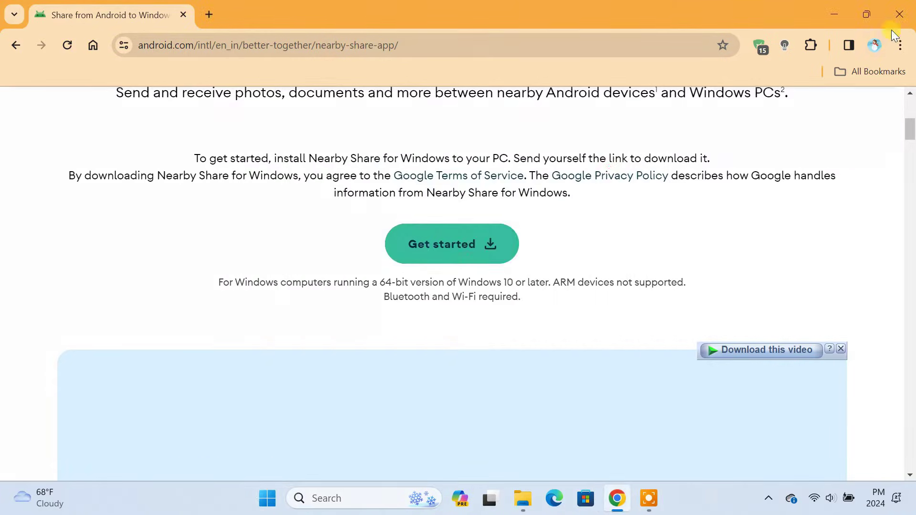
left_click(895, 16)
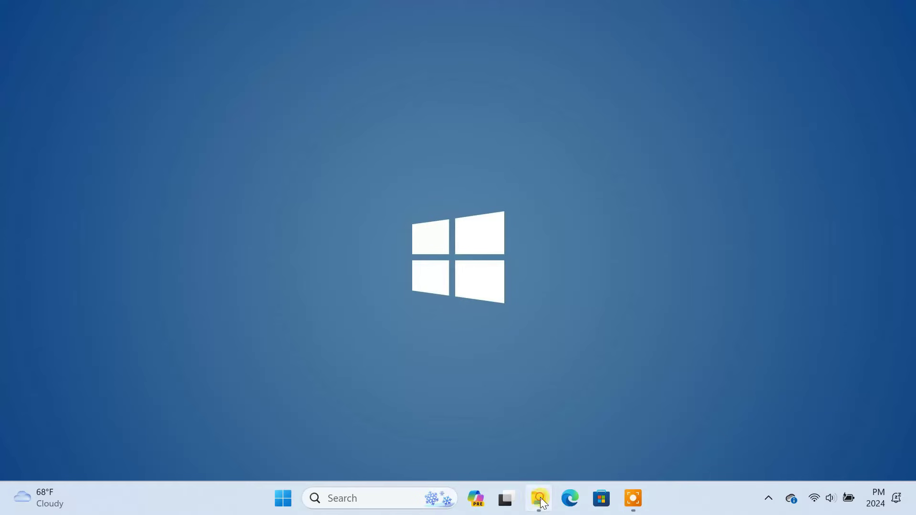
Run BetterTogetherSetup from Downloads > Programs and let Nearby Share install.
left_click(538, 499)
double_click(691, 245)
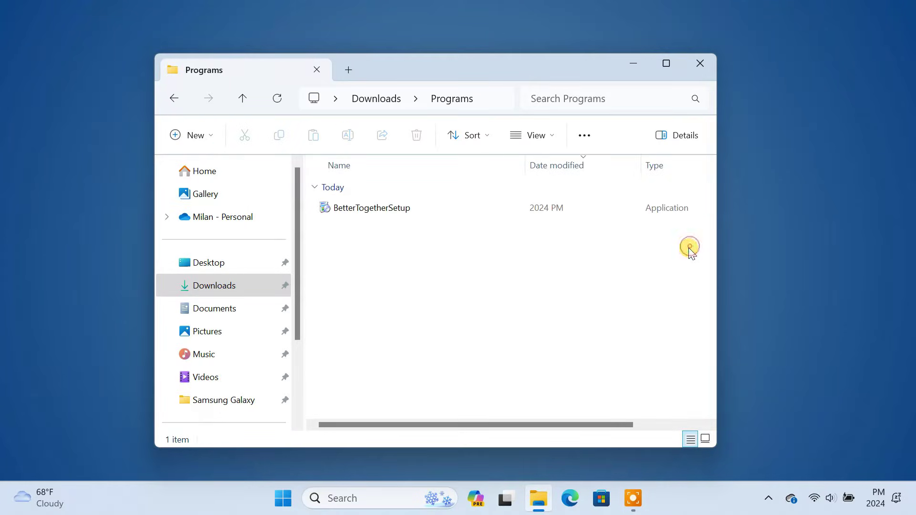
left_click(409, 209)
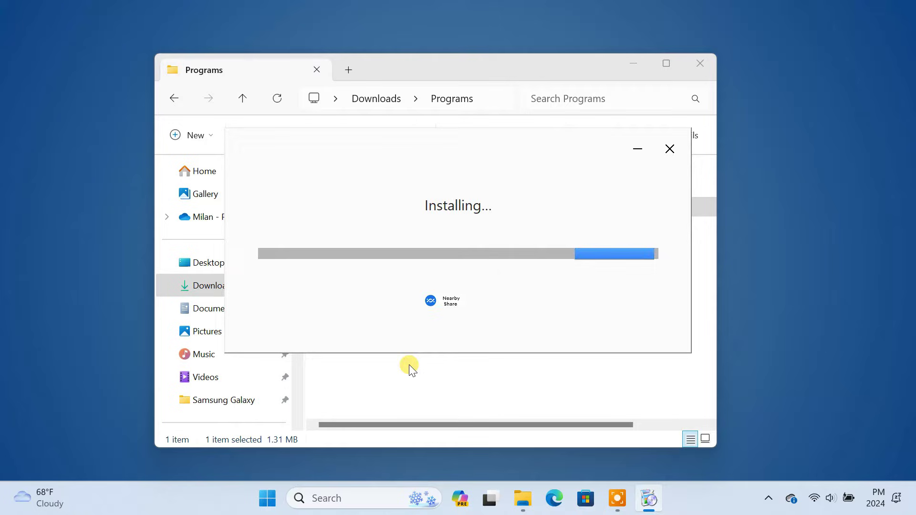
left_click(696, 60)
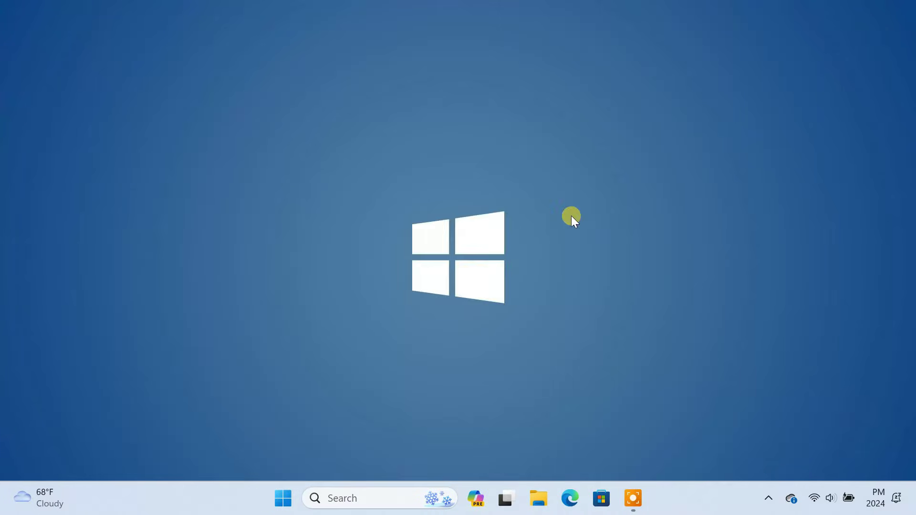
Search Windows for 'nearby' and launch Nearby Share from Google from Best match.
left_click(385, 497)
type("near")
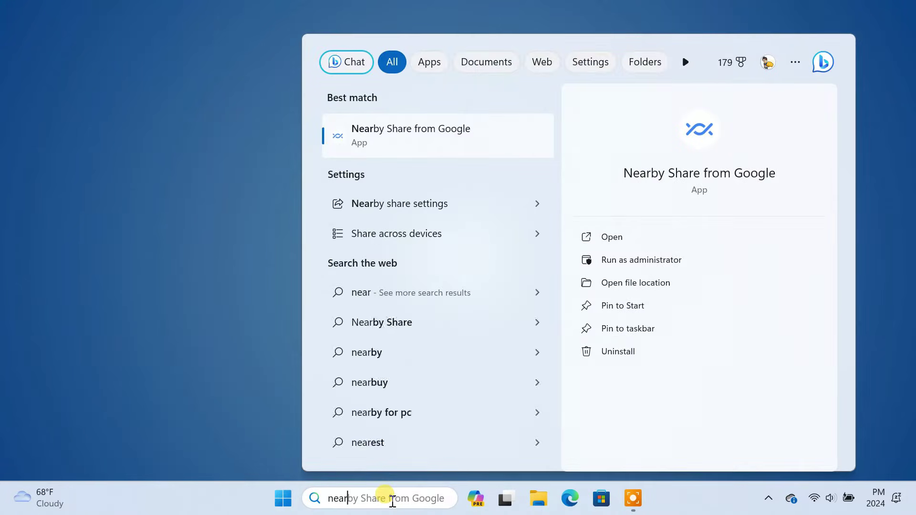
type("by")
left_click(442, 134)
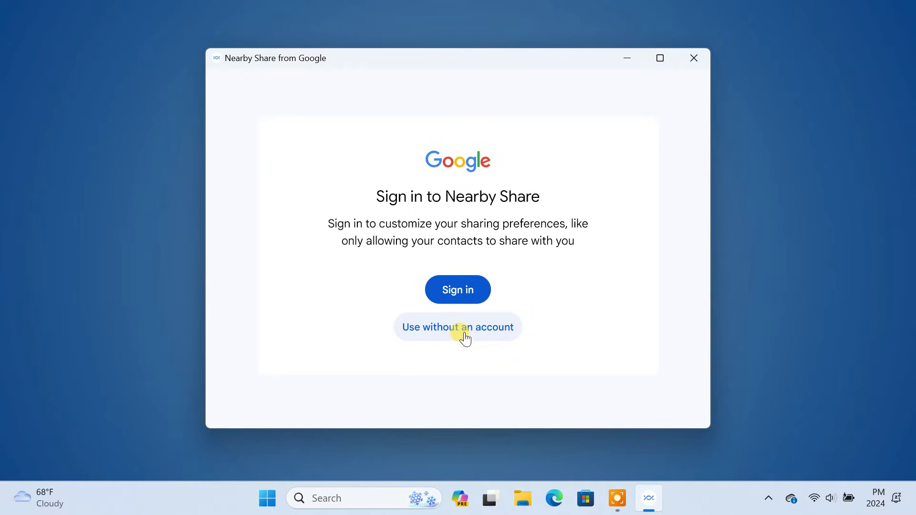
Sign in to Nearby Share in Chrome with the chosen Google account.
left_click(458, 292)
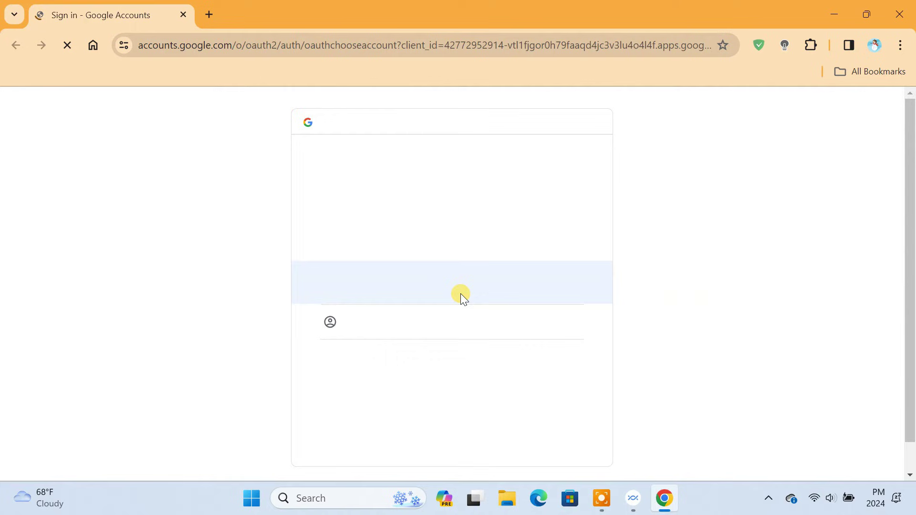
left_click(437, 293)
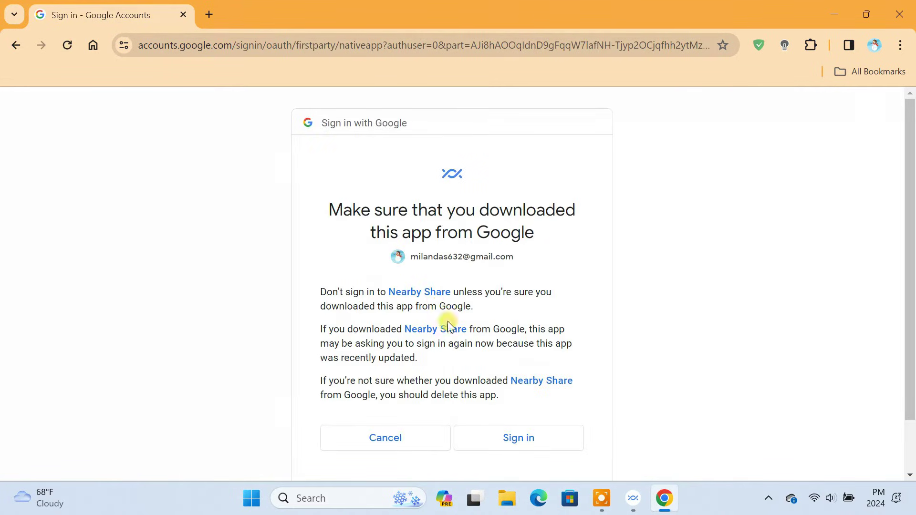
left_click(516, 437)
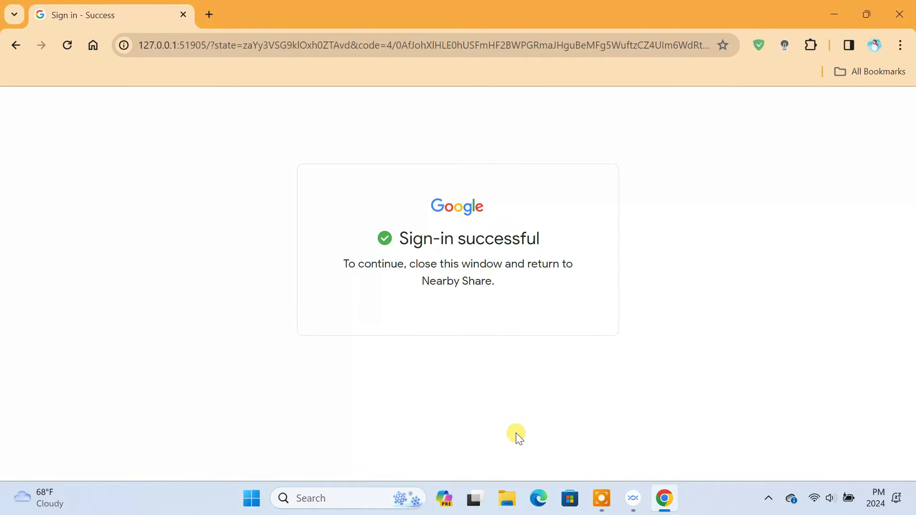
left_click(899, 14)
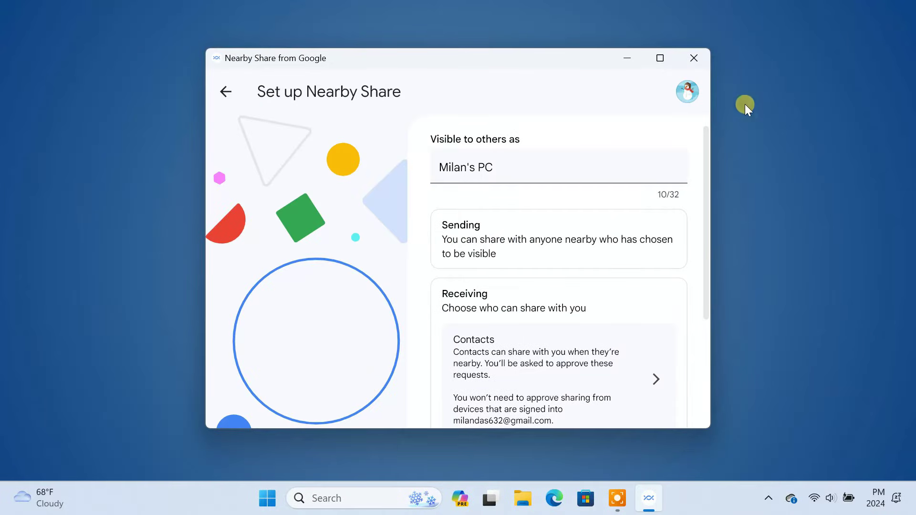
left_click_drag(492, 168, 438, 167)
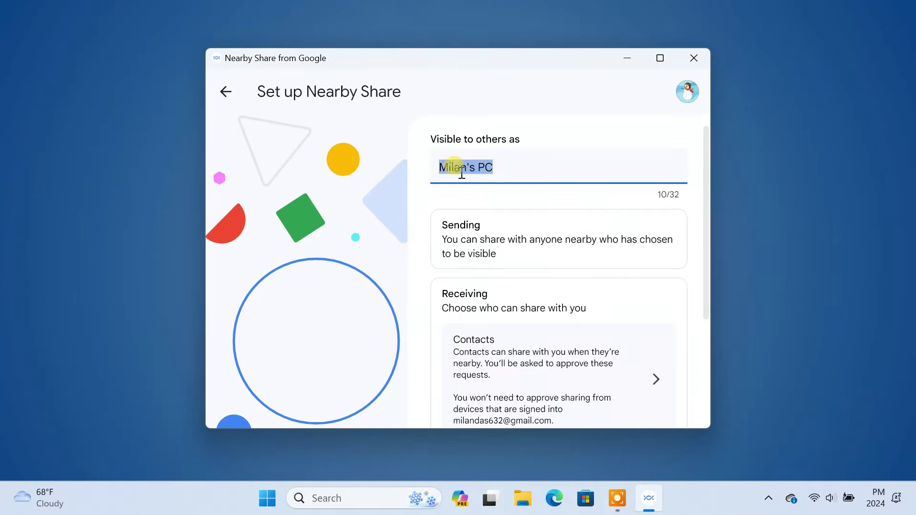
left_click(510, 173)
scroll(578, 281, "down", 2)
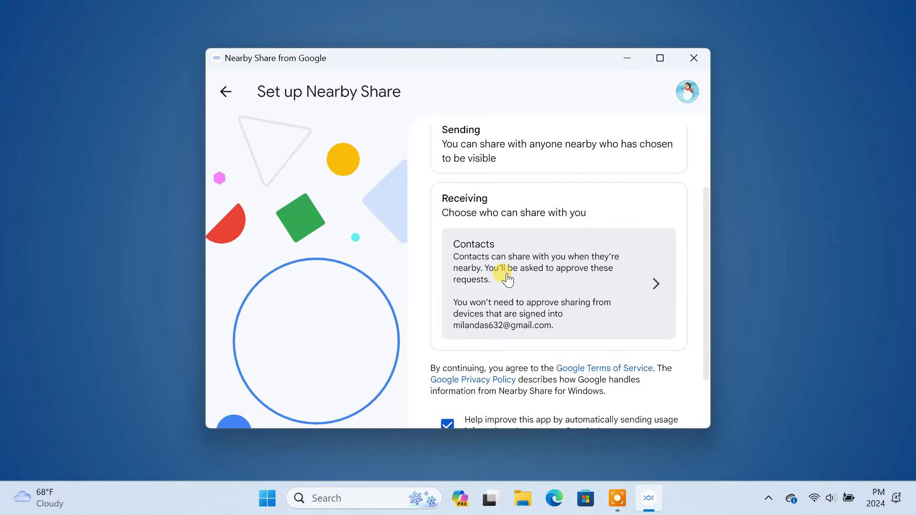
Set device visibility to Everyone, kept on all the time, and finish setup.
left_click(656, 285)
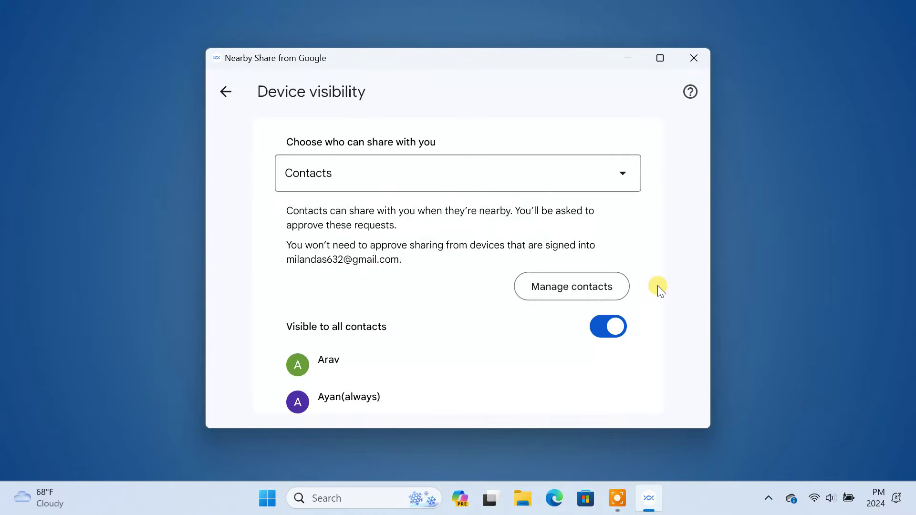
left_click(623, 177)
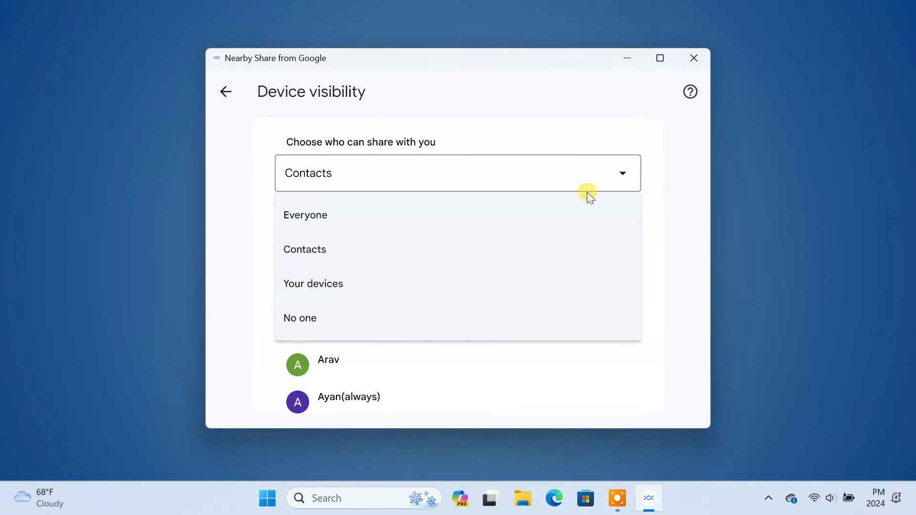
left_click(350, 223)
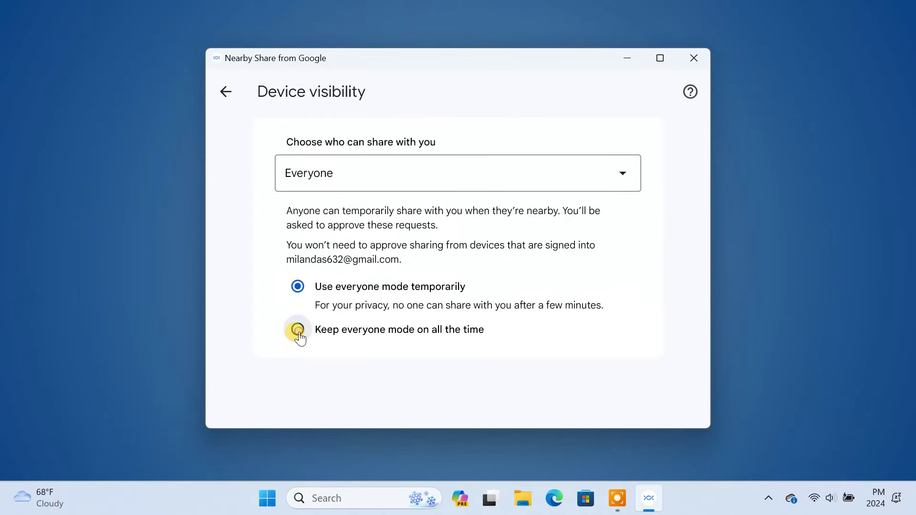
left_click(298, 331)
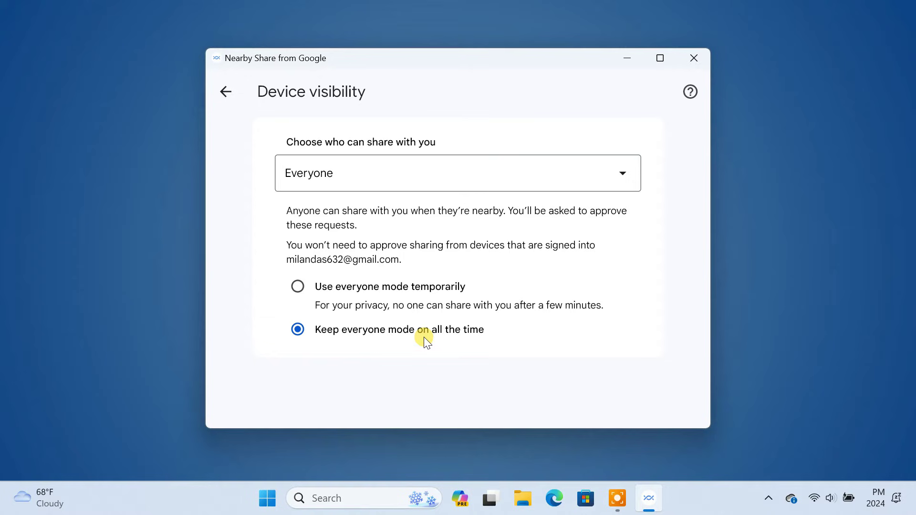
left_click(226, 97)
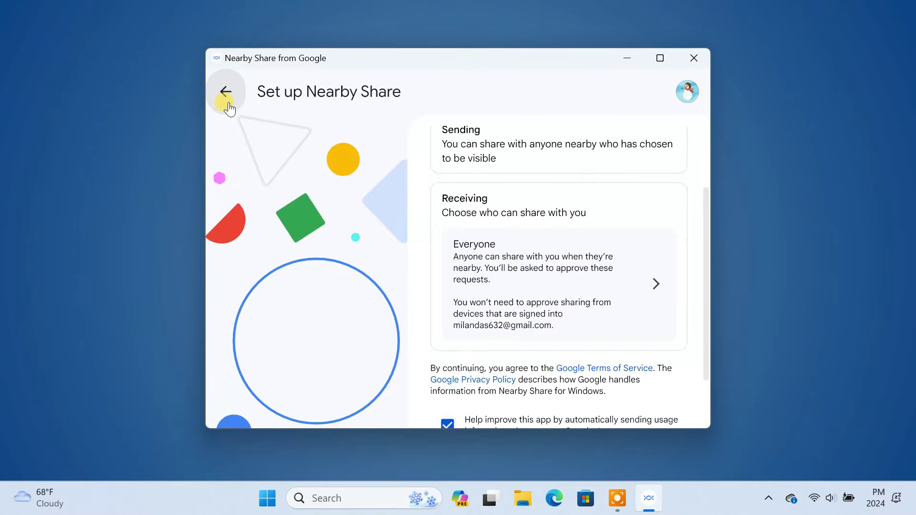
scroll(644, 347, "down", 2)
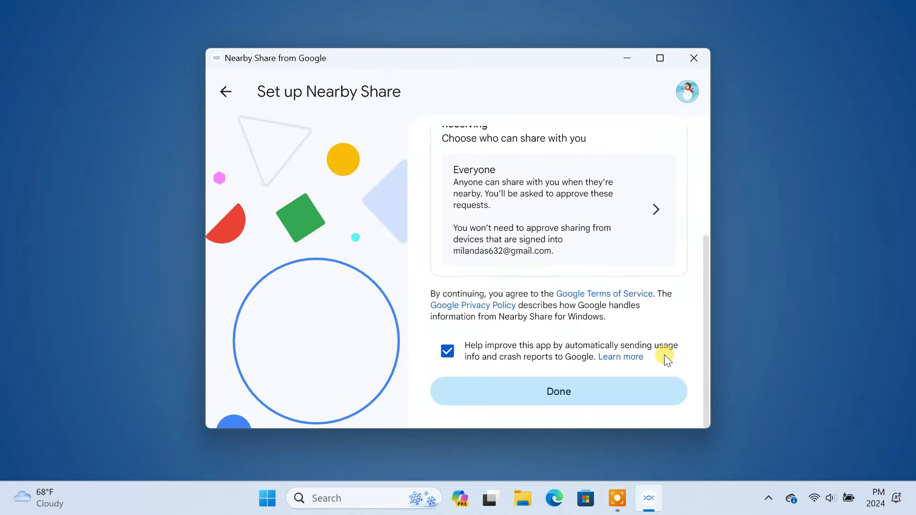
left_click(559, 392)
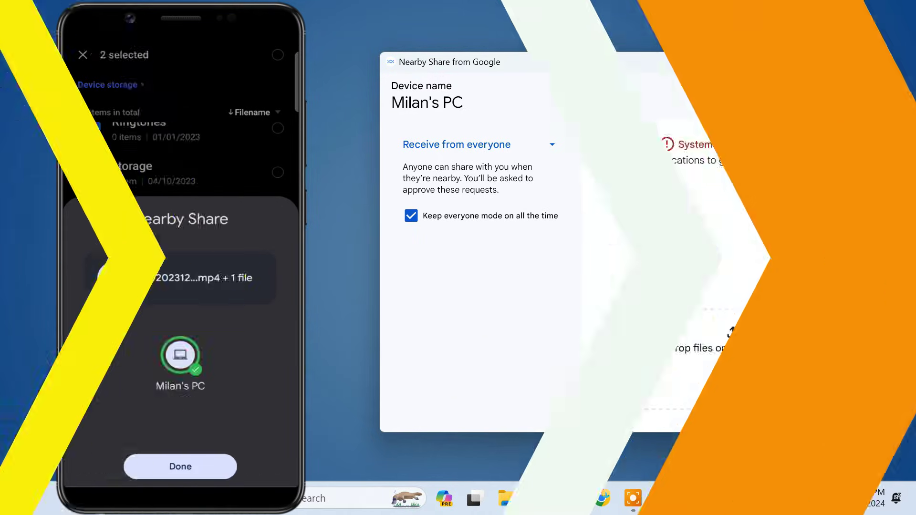
Close Nearby Share, select the received ISO and video in Downloads, then show tray apps.
left_click(877, 63)
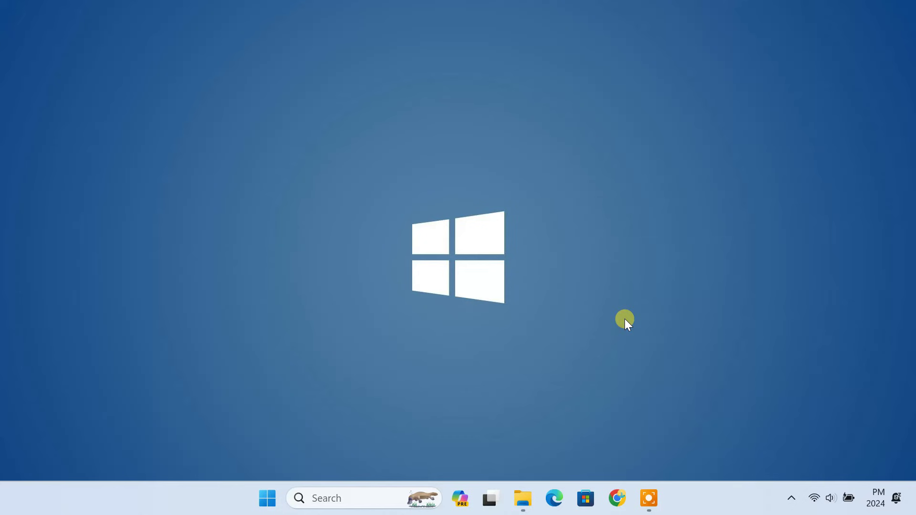
left_click(524, 500)
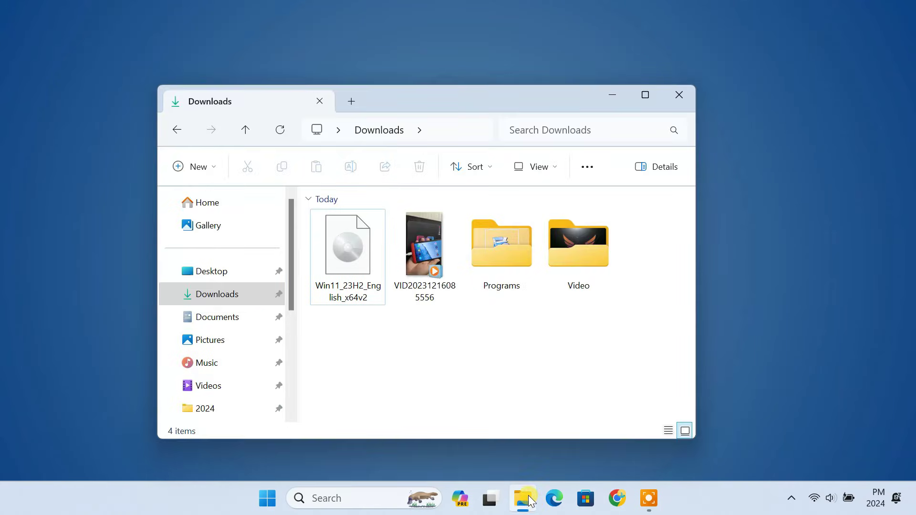
left_click_drag(436, 318, 370, 284)
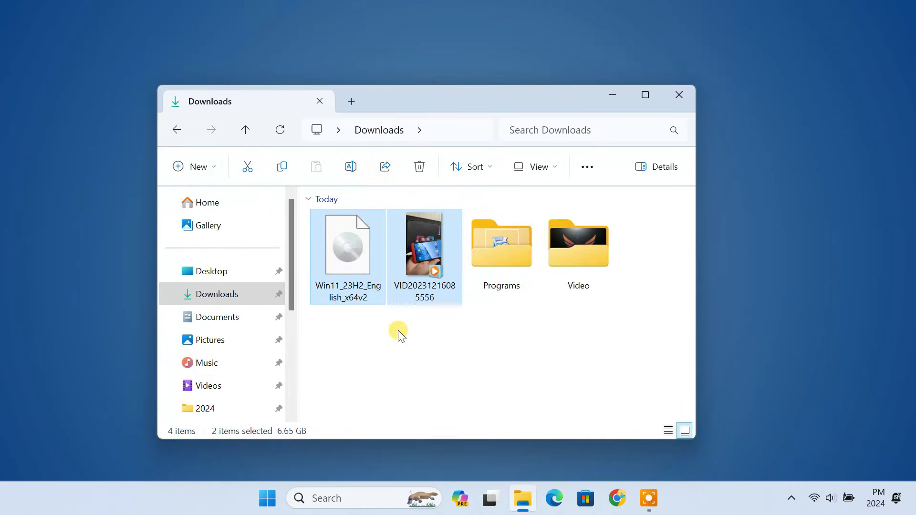
left_click(680, 91)
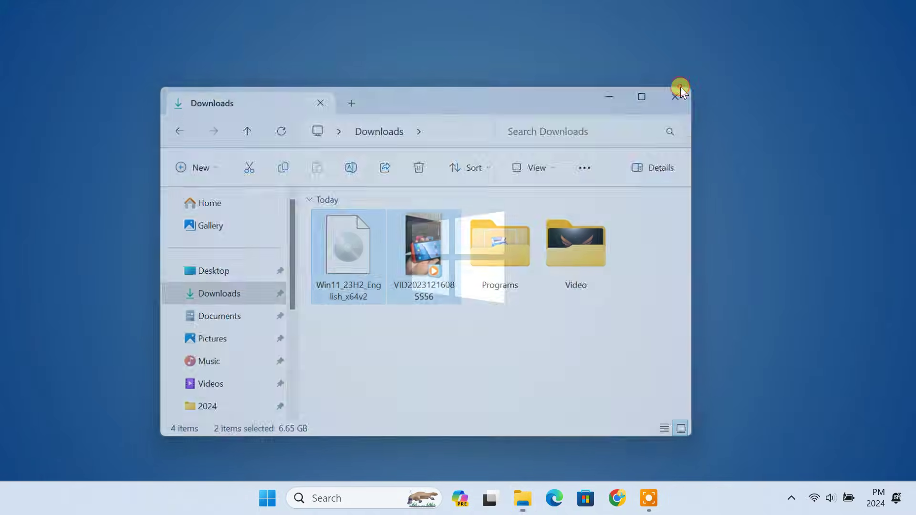
left_click(795, 496)
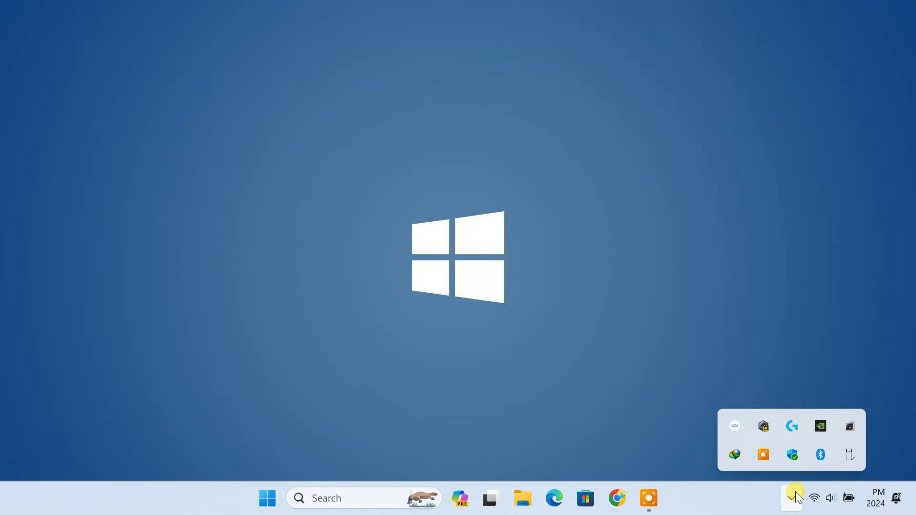
Open Nearby Share from the tray overflow icons and dismiss the flyout.
left_click(737, 426)
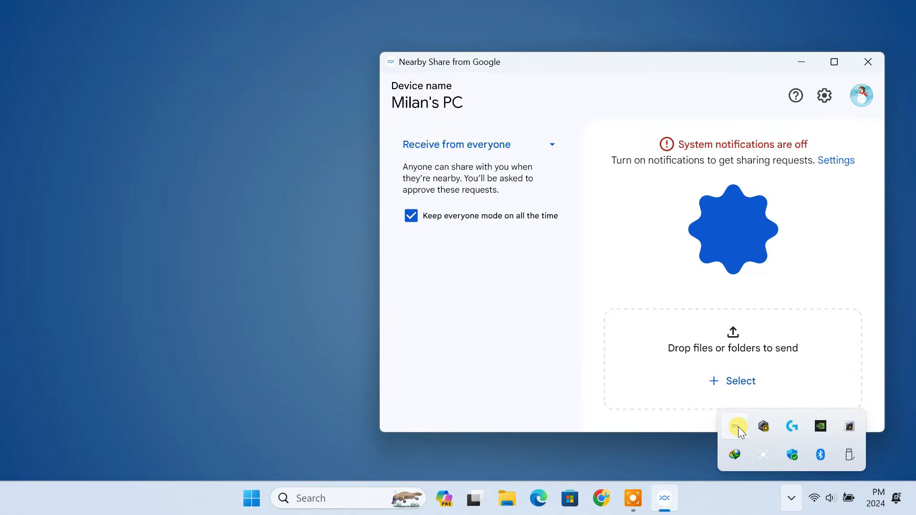
left_click(592, 378)
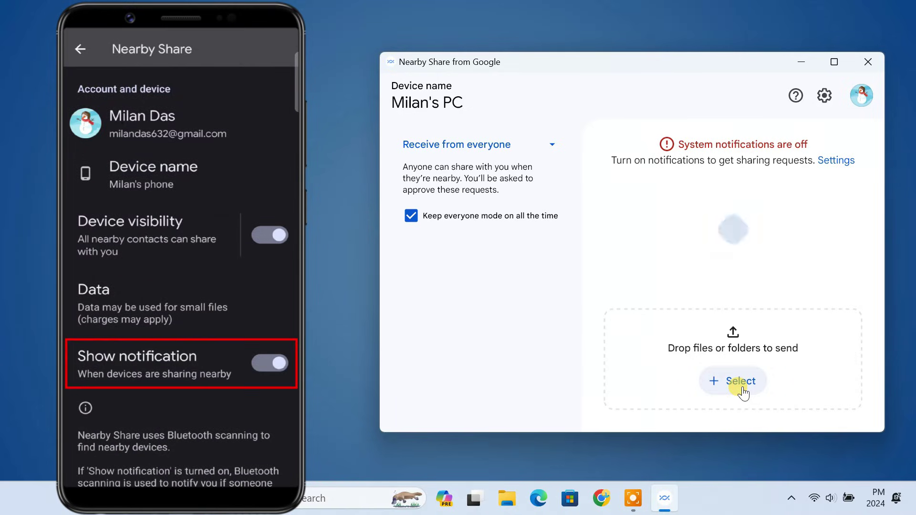
left_click(741, 387)
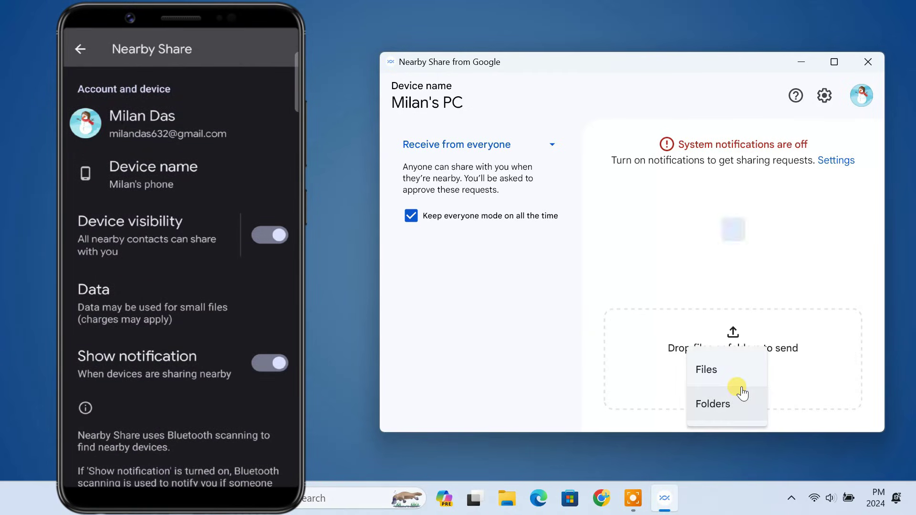
left_click(731, 402)
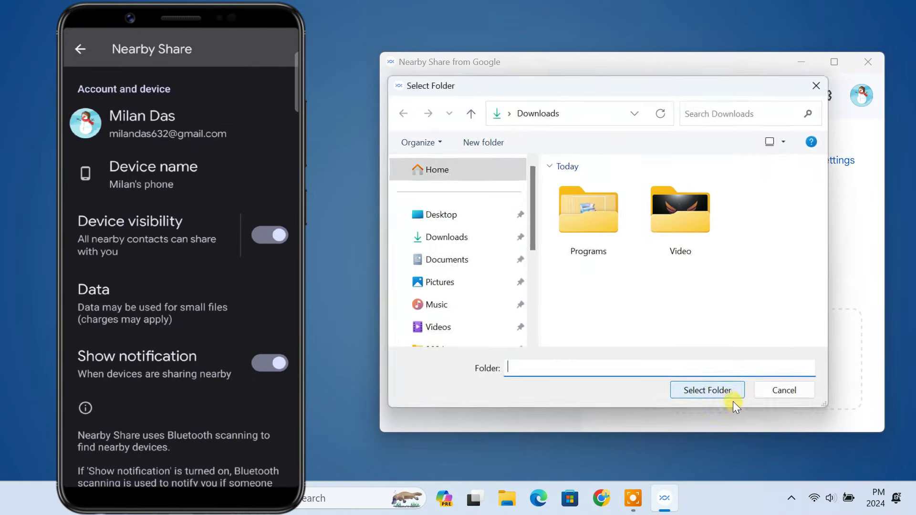
left_click(691, 242)
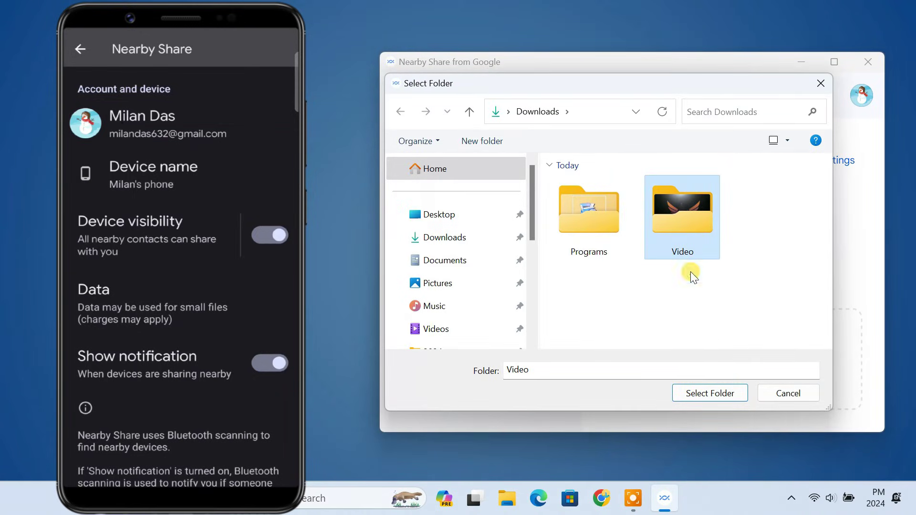
left_click(730, 396)
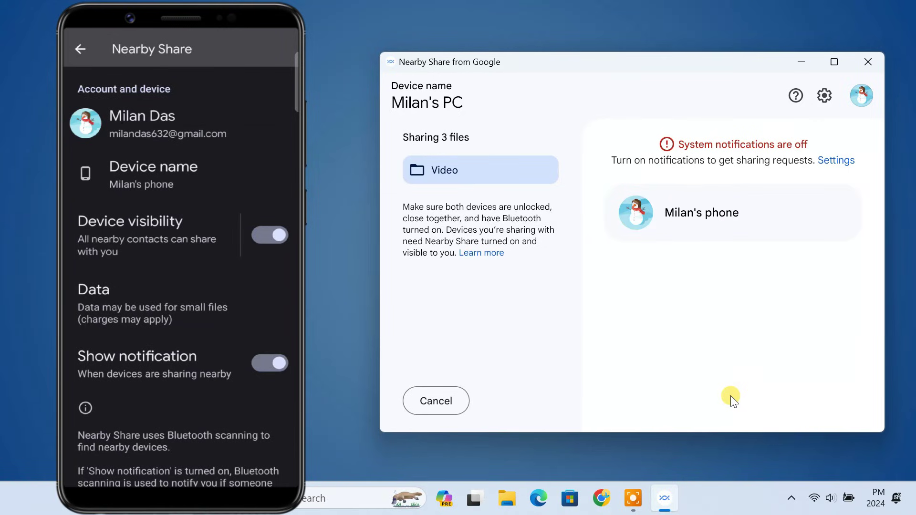
left_click(707, 221)
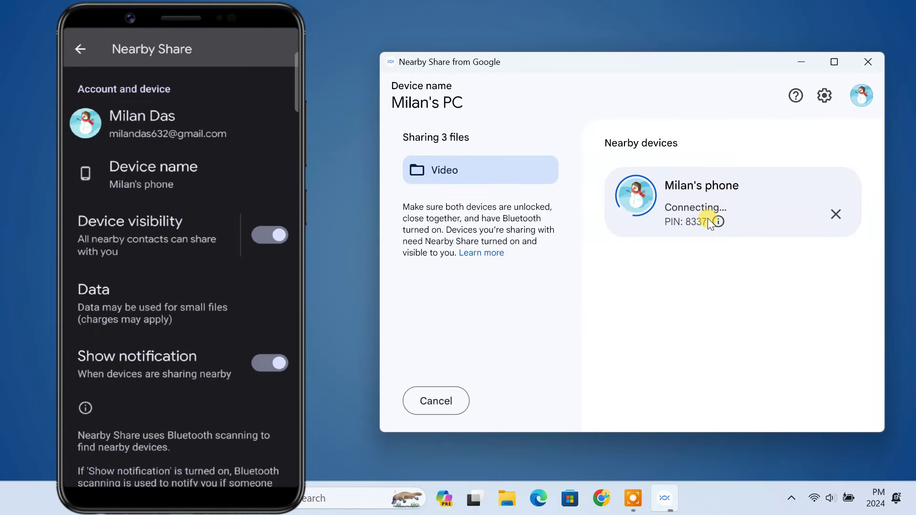